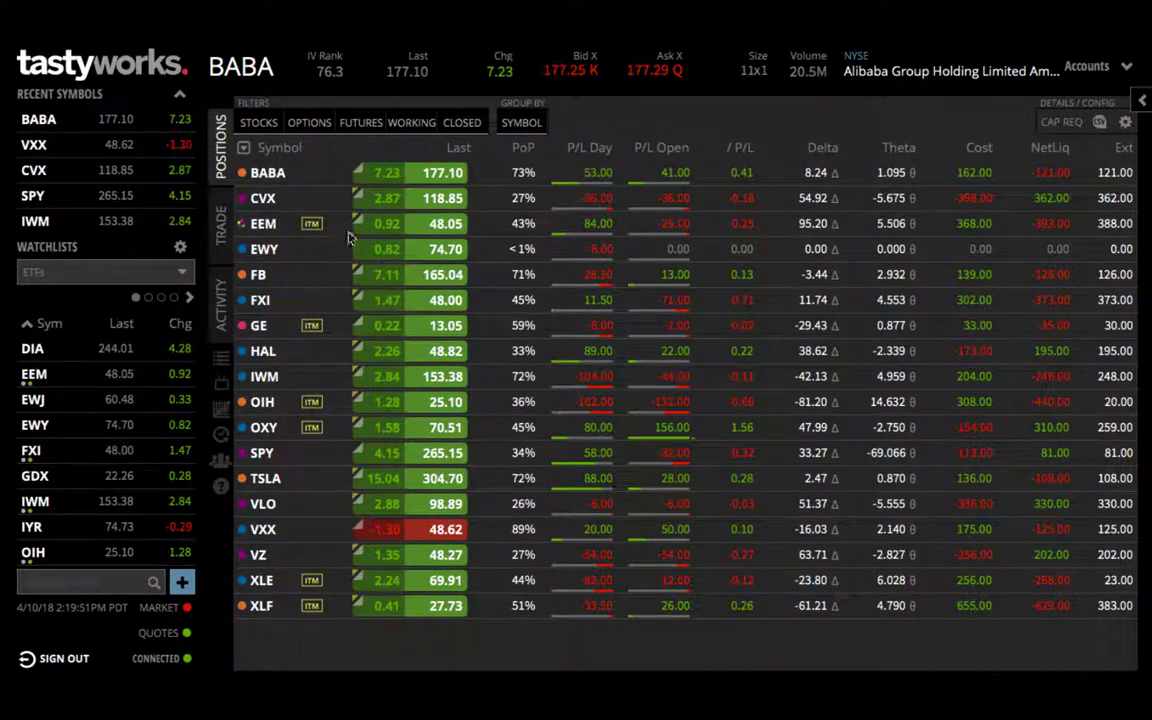
Look at the FB position's legs, collapse FB, and expand the BABA position
click(394, 274)
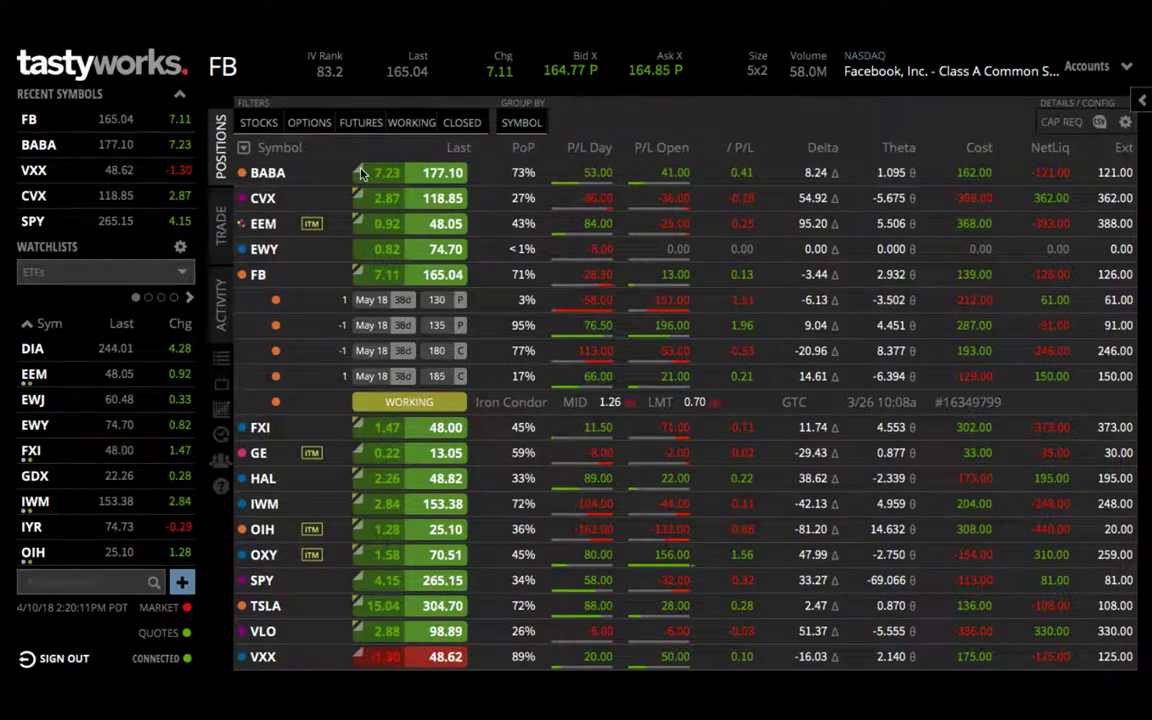
click(256, 274)
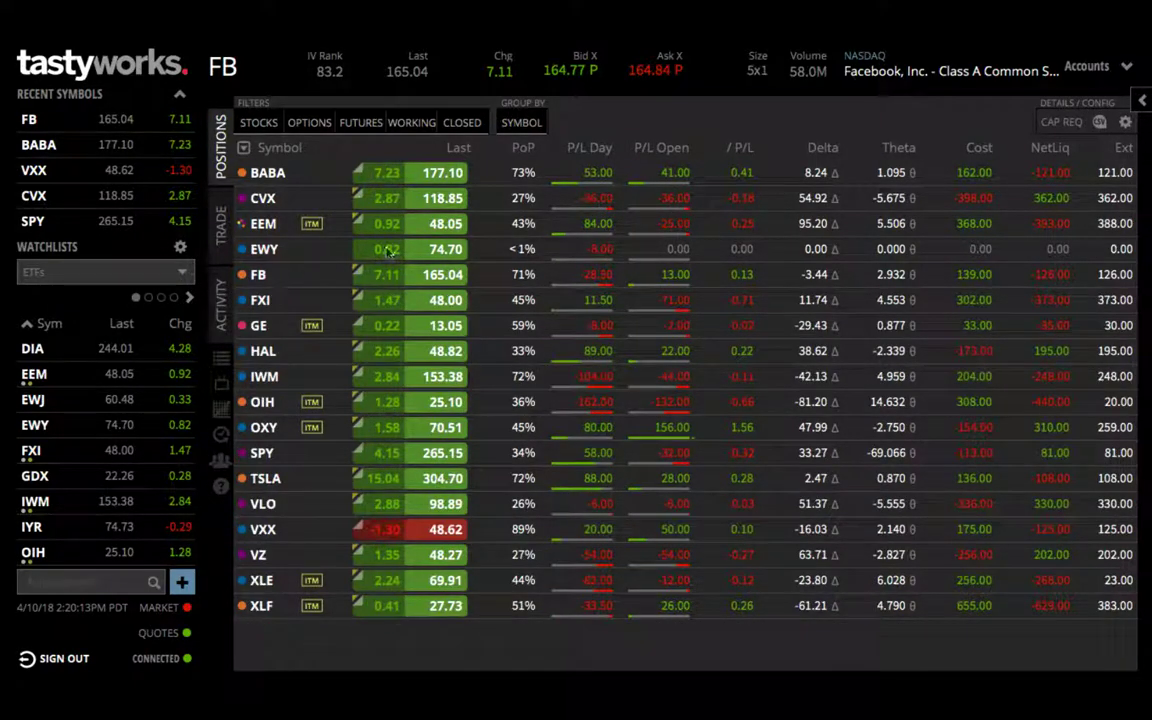
click(267, 175)
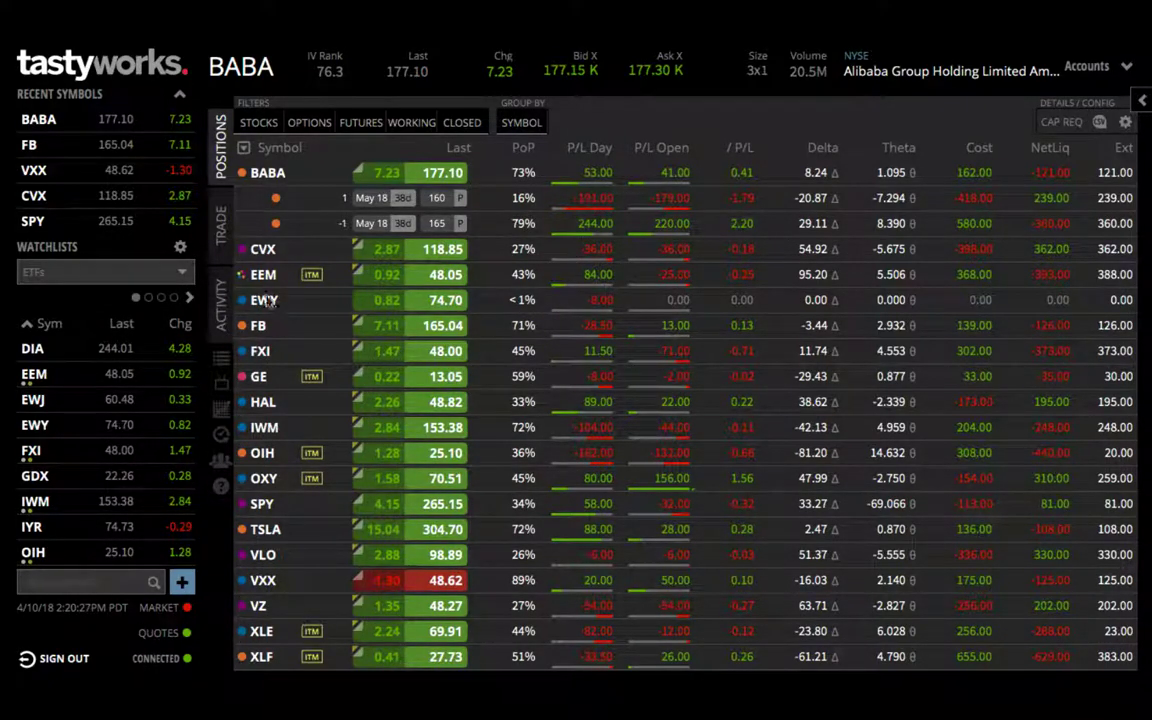
Check the BABA option chain and today's order activity, then re-expand BABA in Positions
click(214, 222)
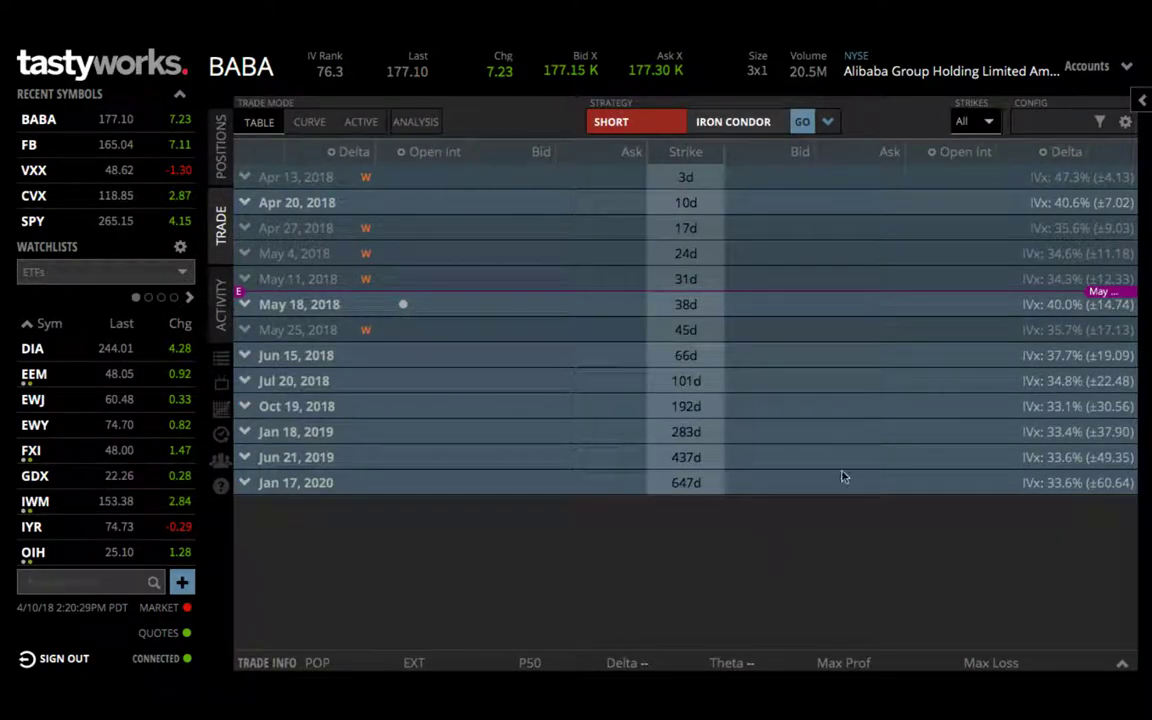
click(212, 300)
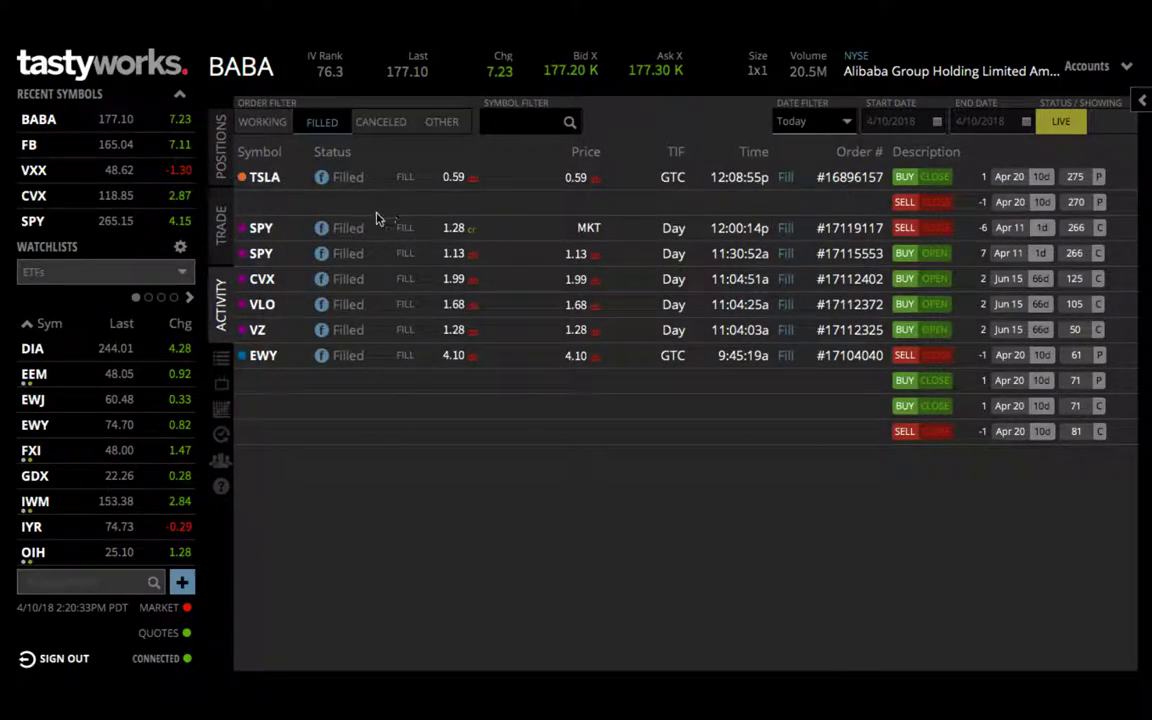
click(220, 145)
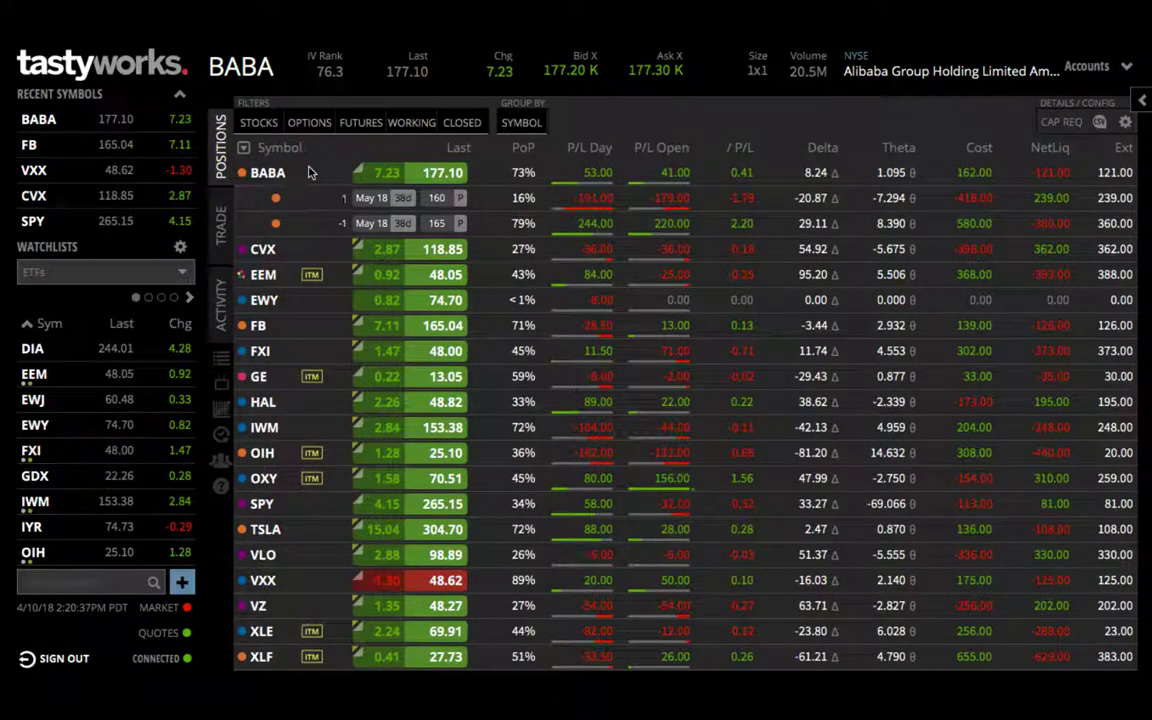
click(352, 172)
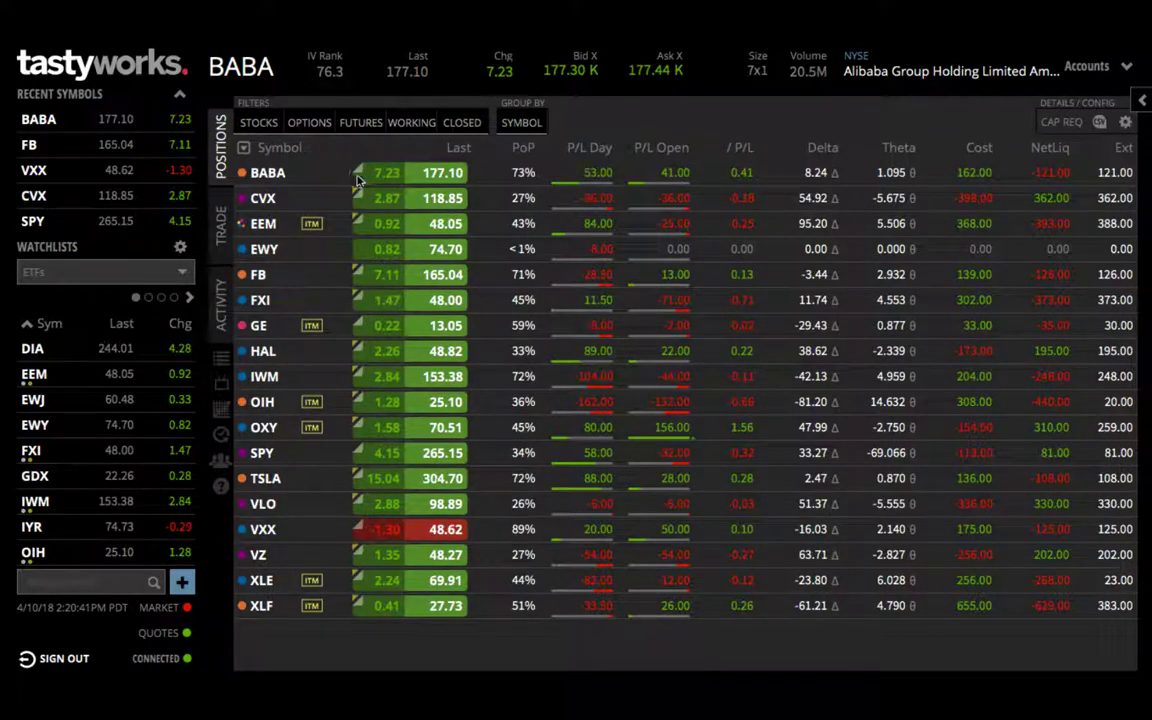
click(357, 167)
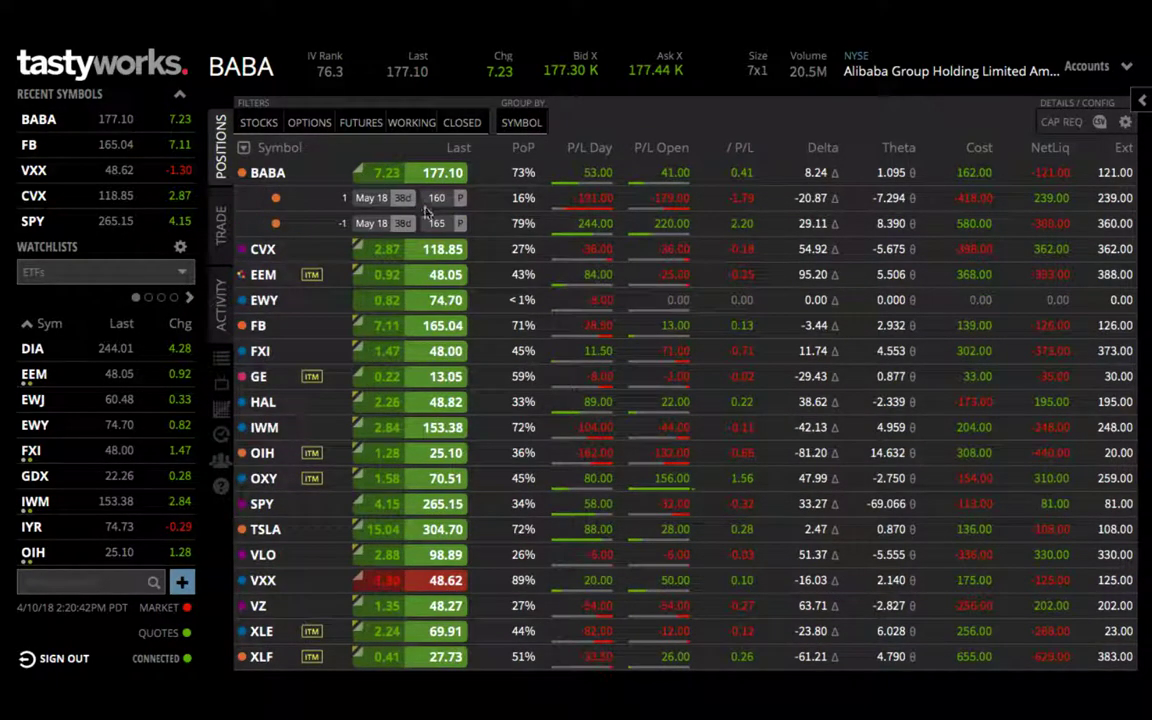
Set the BABA put spread's Close Profit % to 50
right_click(483, 222)
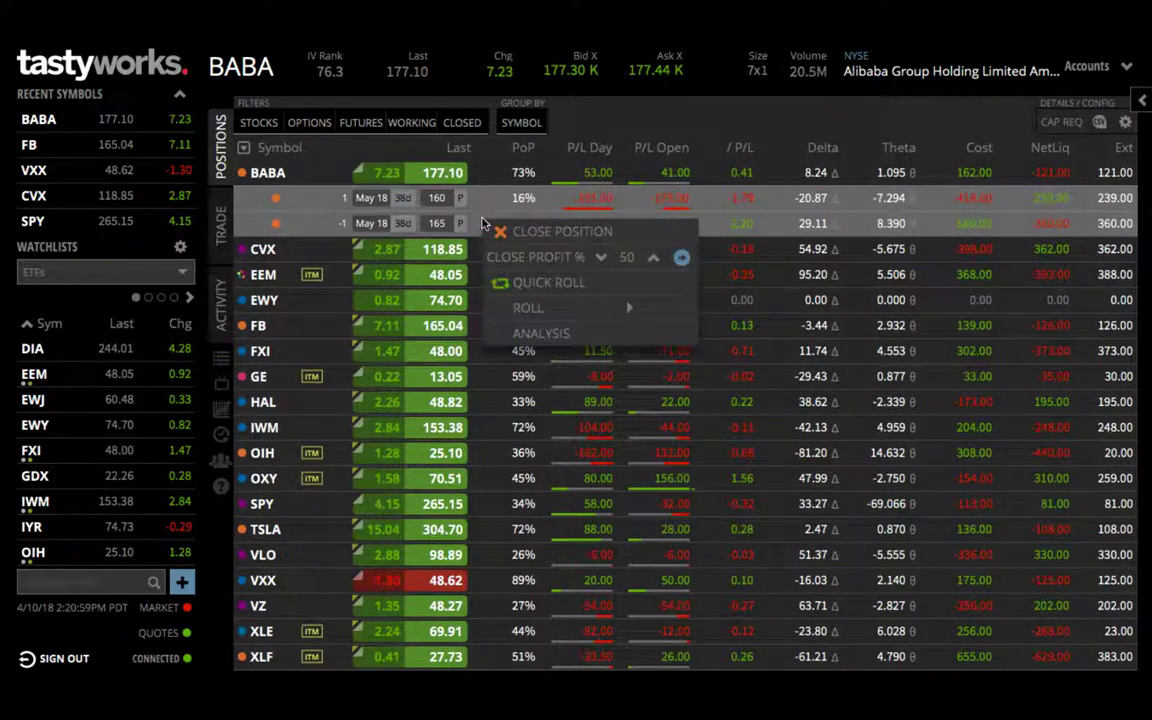
click(601, 258)
click(601, 258)
click(602, 259)
click(601, 258)
click(601, 258)
click(655, 258)
click(655, 258)
Create the 50% profit closing order, then return to Positions and collapse BABA
click(681, 259)
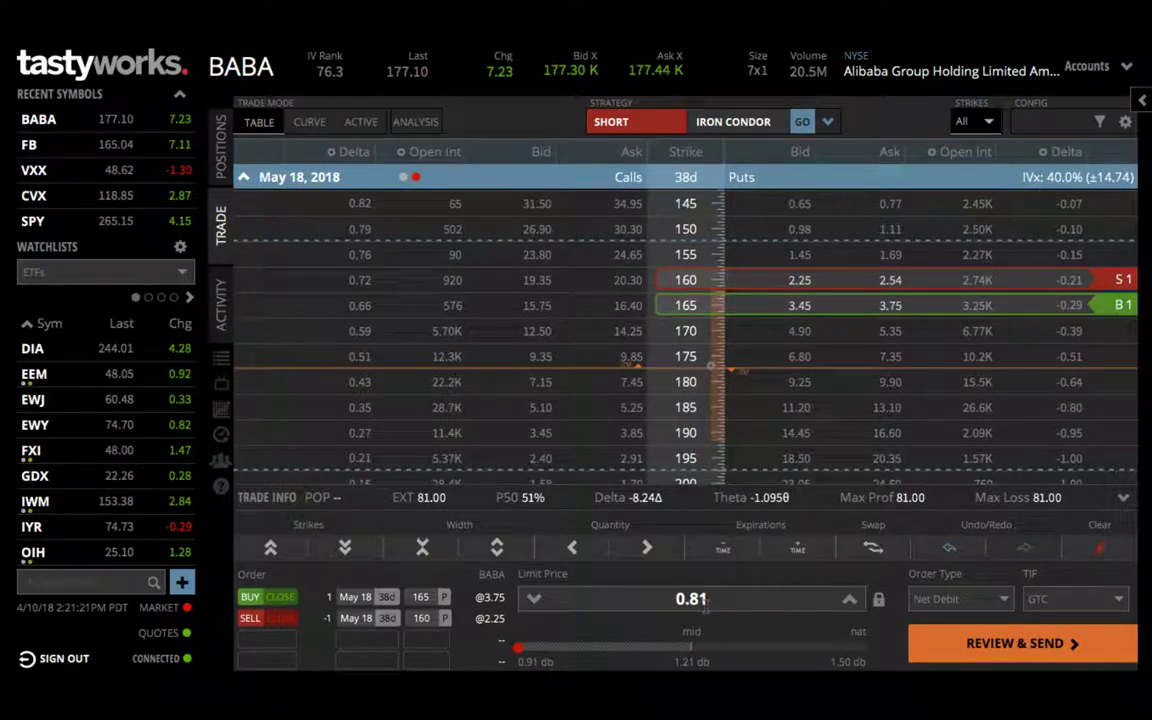
click(221, 147)
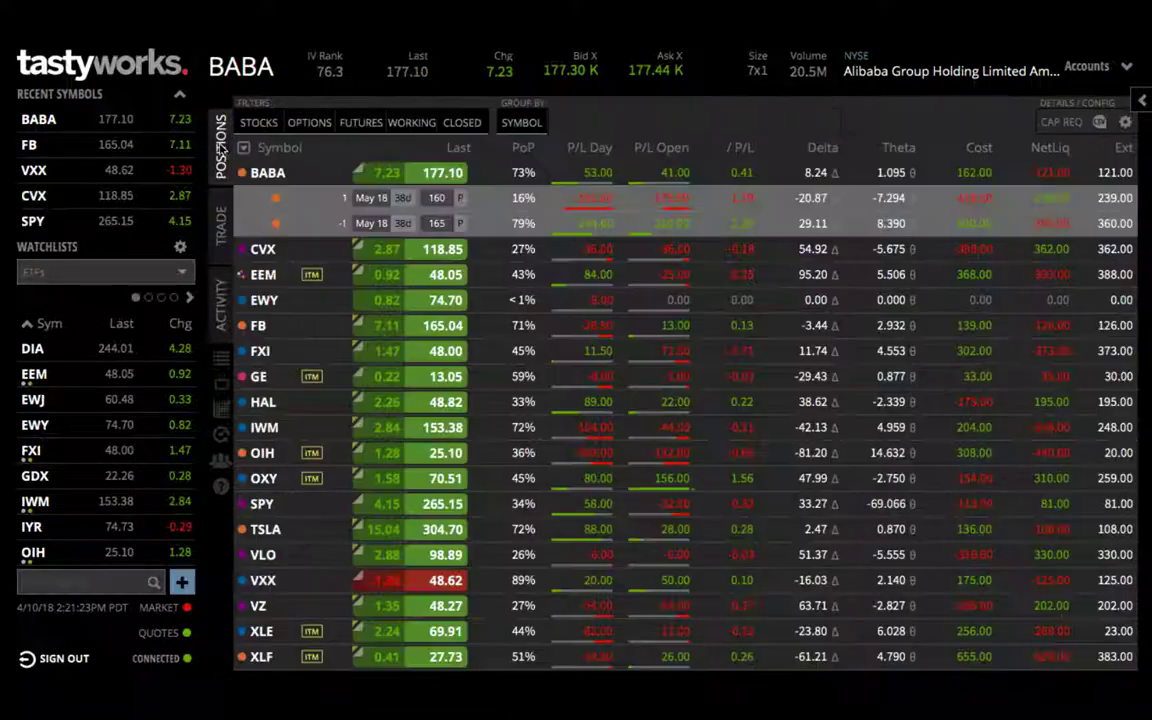
click(975, 172)
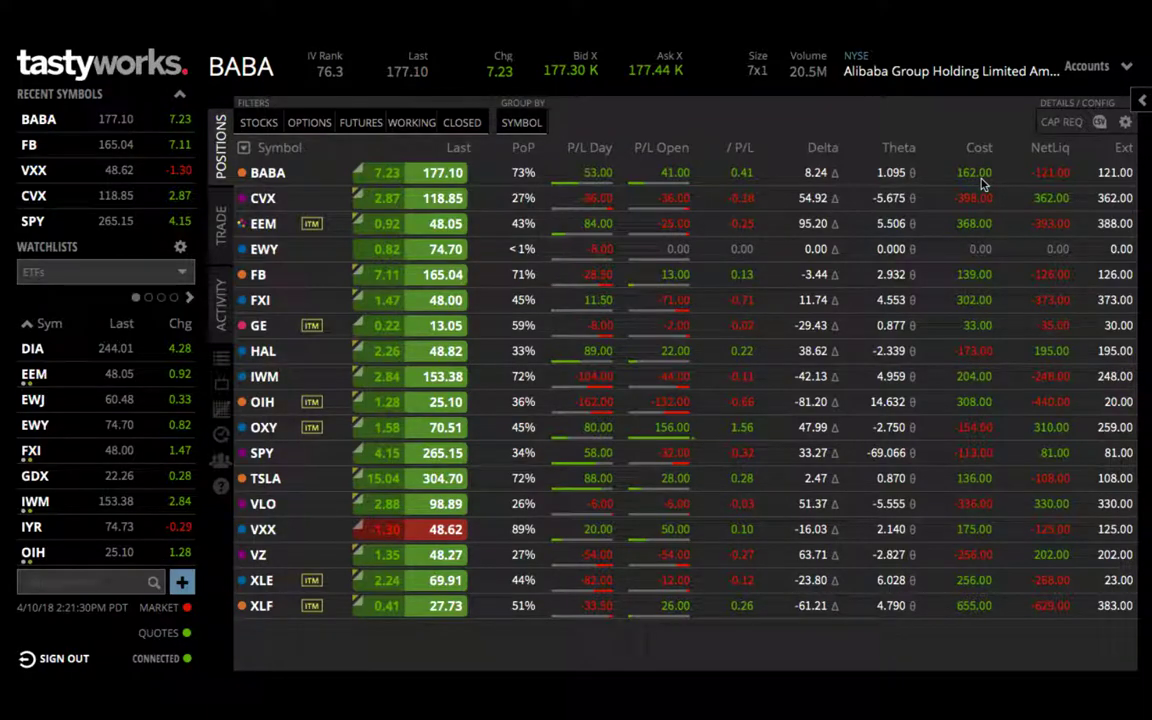
Load the BABA May 18 160/165 put legs into a closing order and send it at 0.81 debit
click(268, 173)
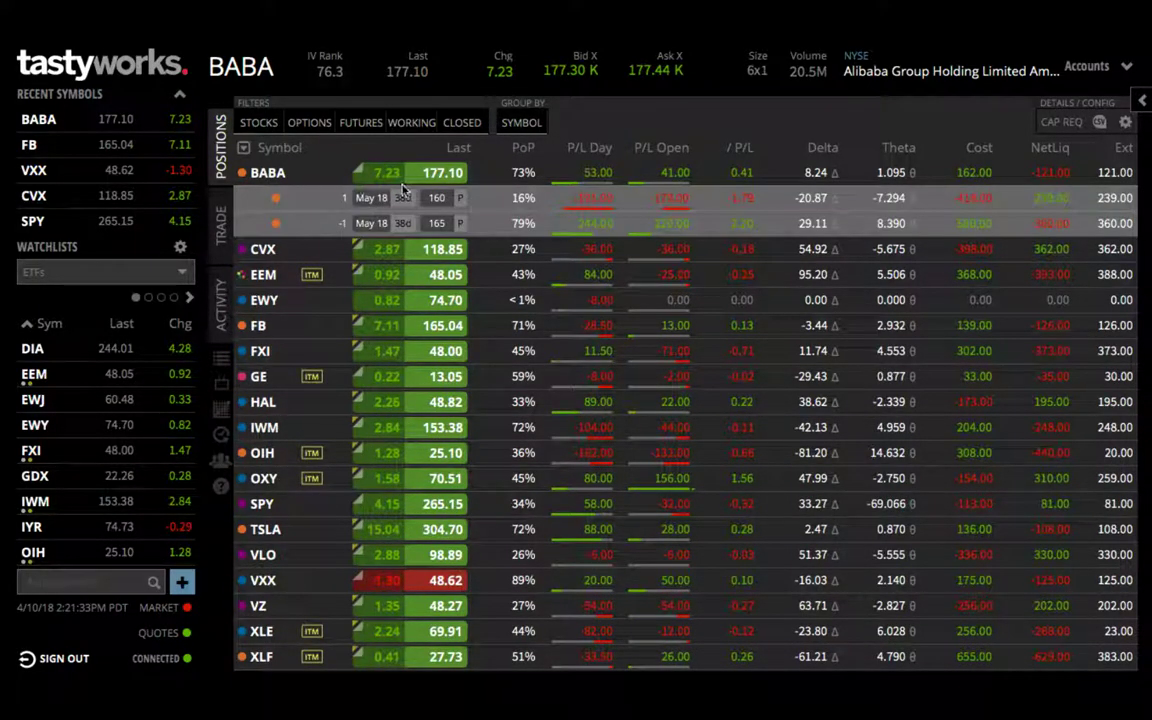
drag(355, 170, 218, 222)
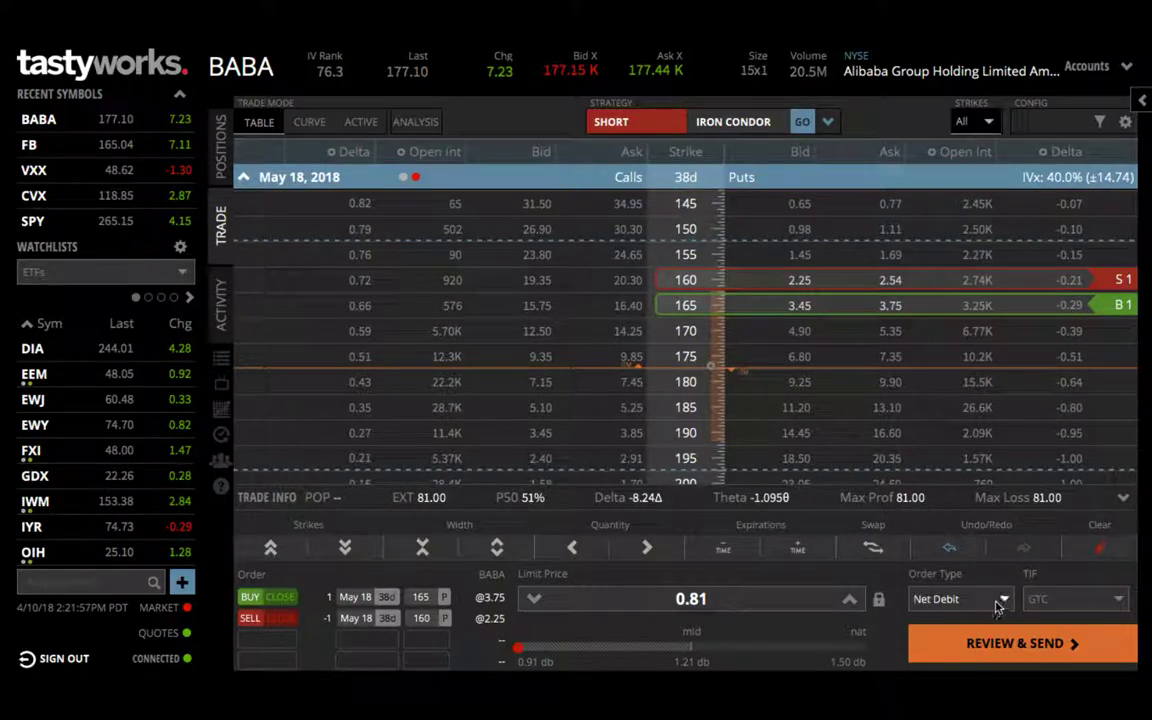
click(998, 642)
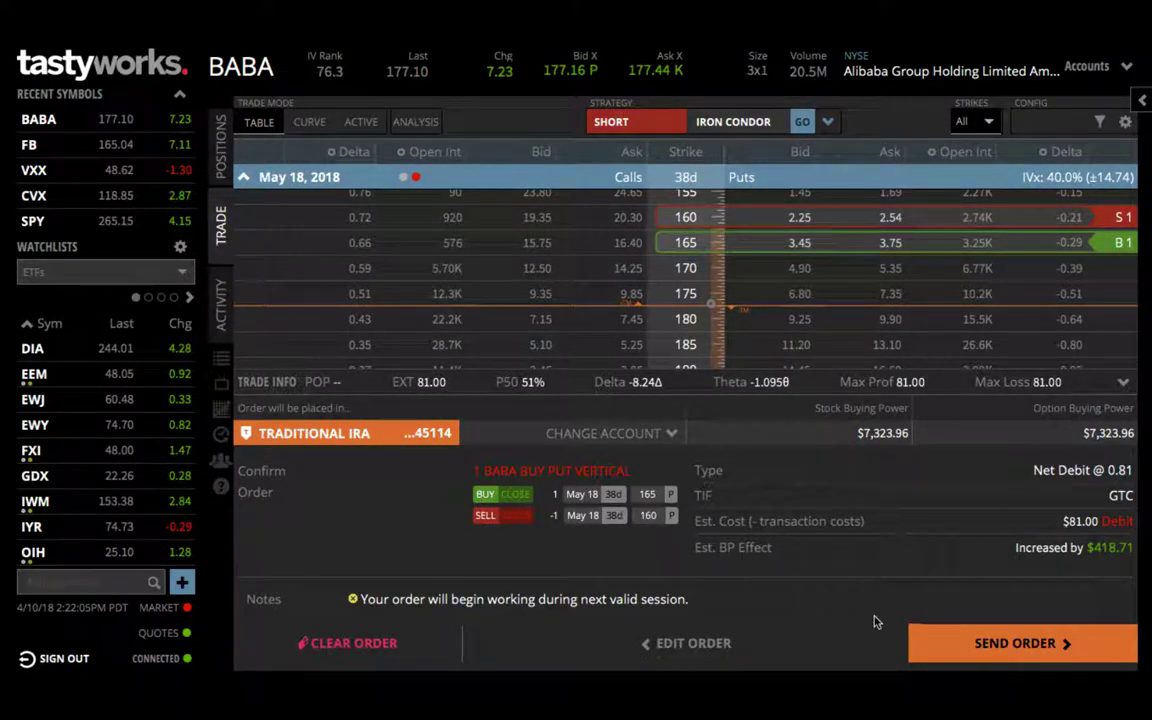
click(955, 640)
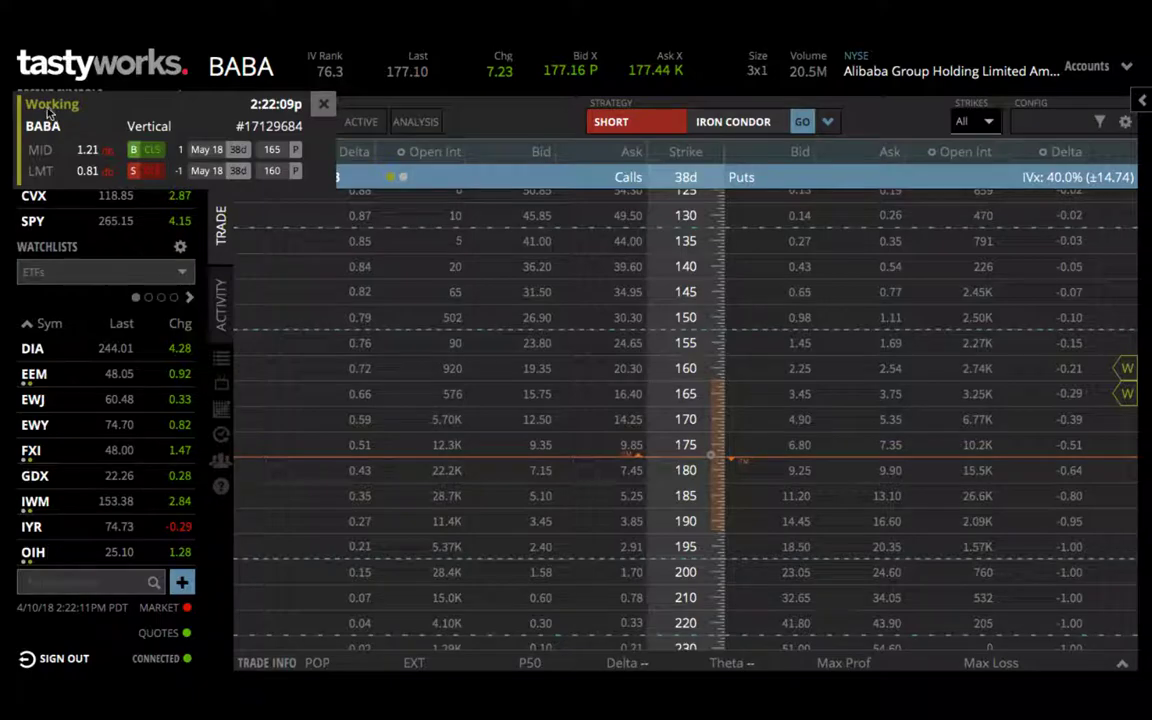
click(323, 104)
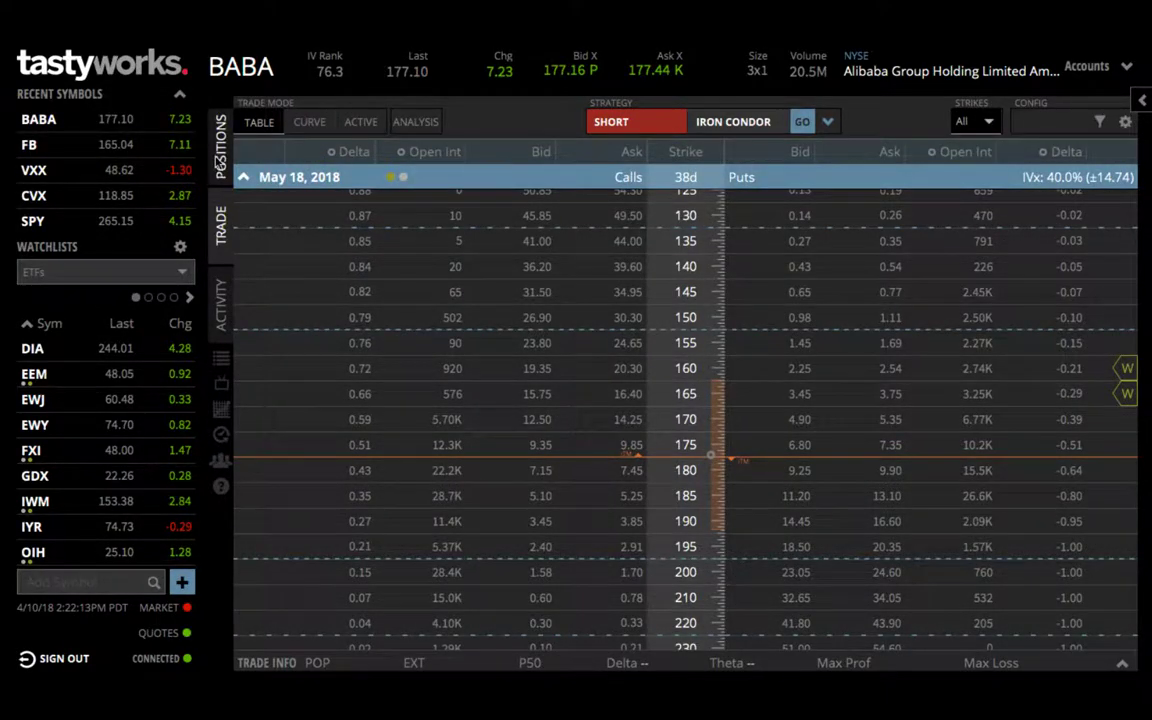
click(220, 145)
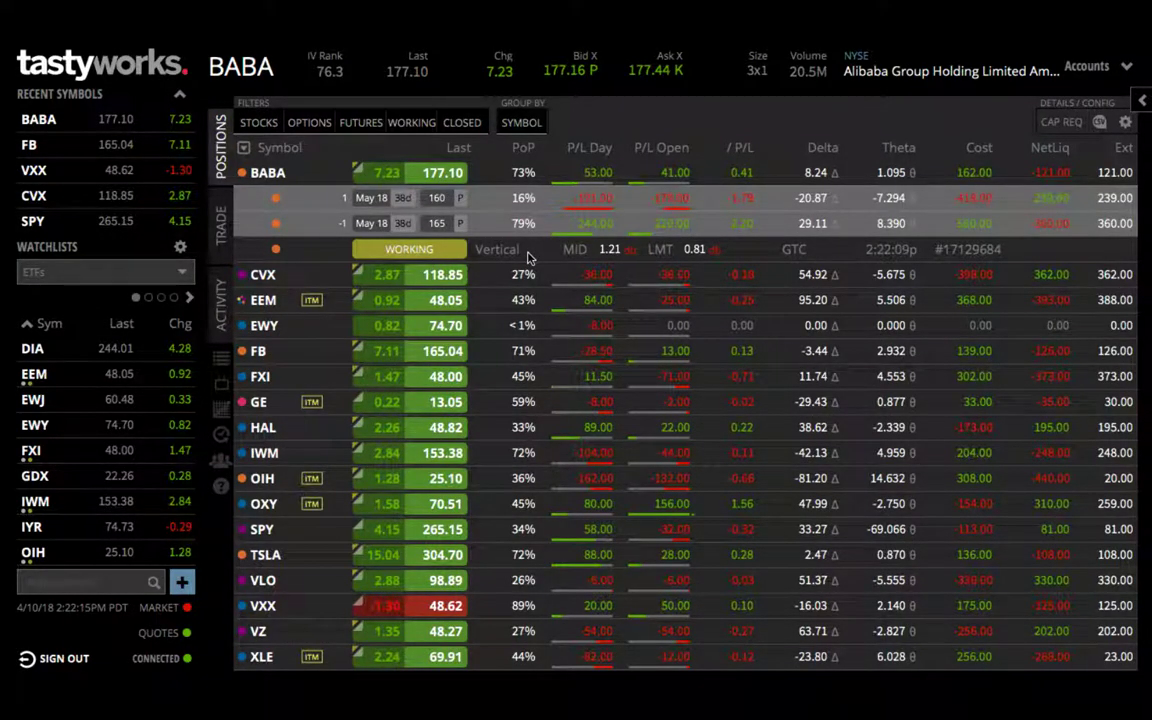
View only working orders in order activity, then switch back to the Positions table
click(220, 300)
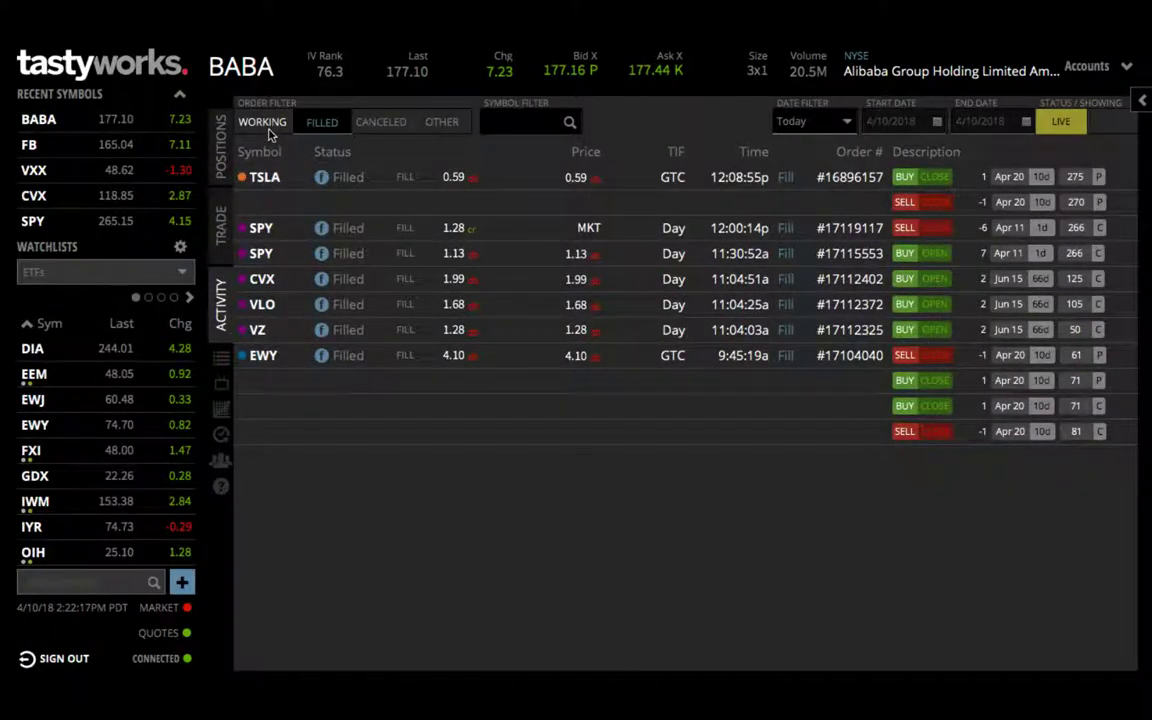
click(268, 128)
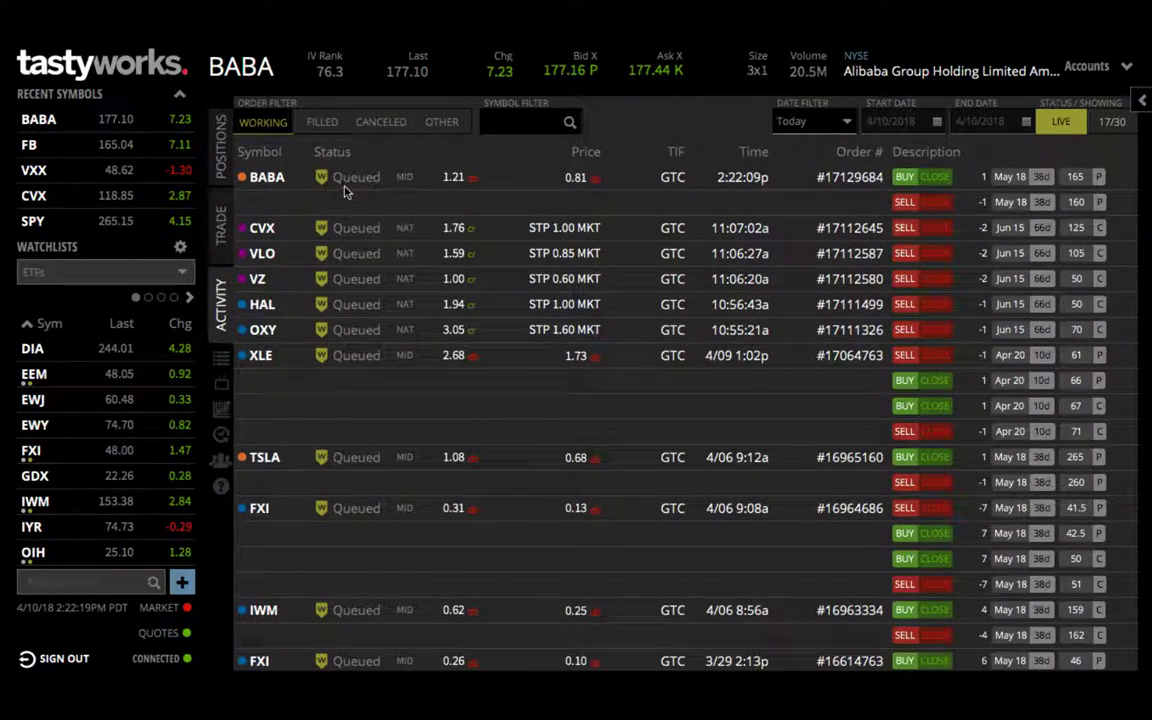
click(220, 145)
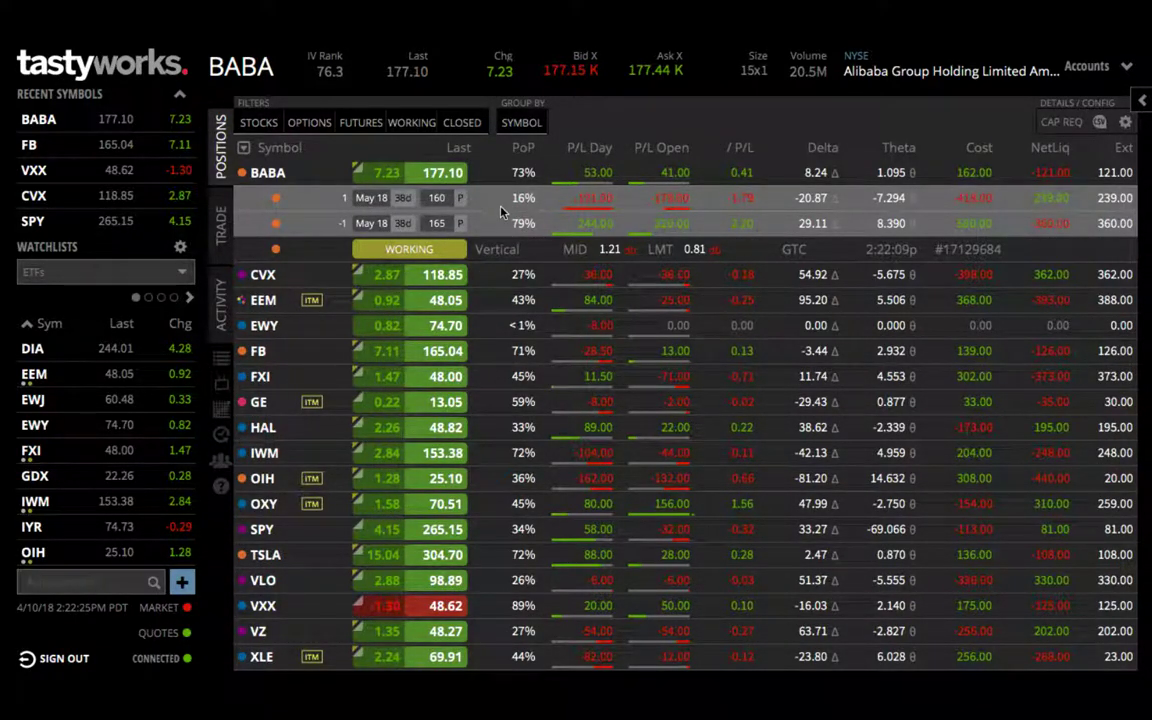
Bring up the BABA spread's actions, then dismiss them so BABA collapses to one row
click(496, 200)
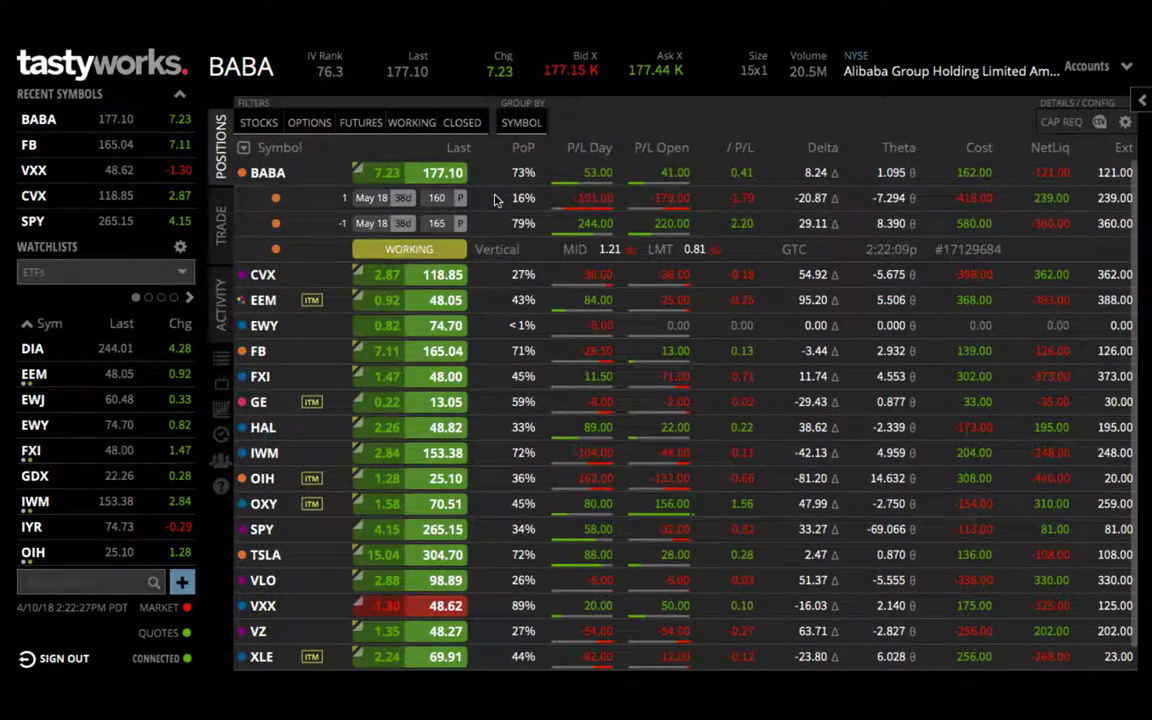
right_click(496, 200)
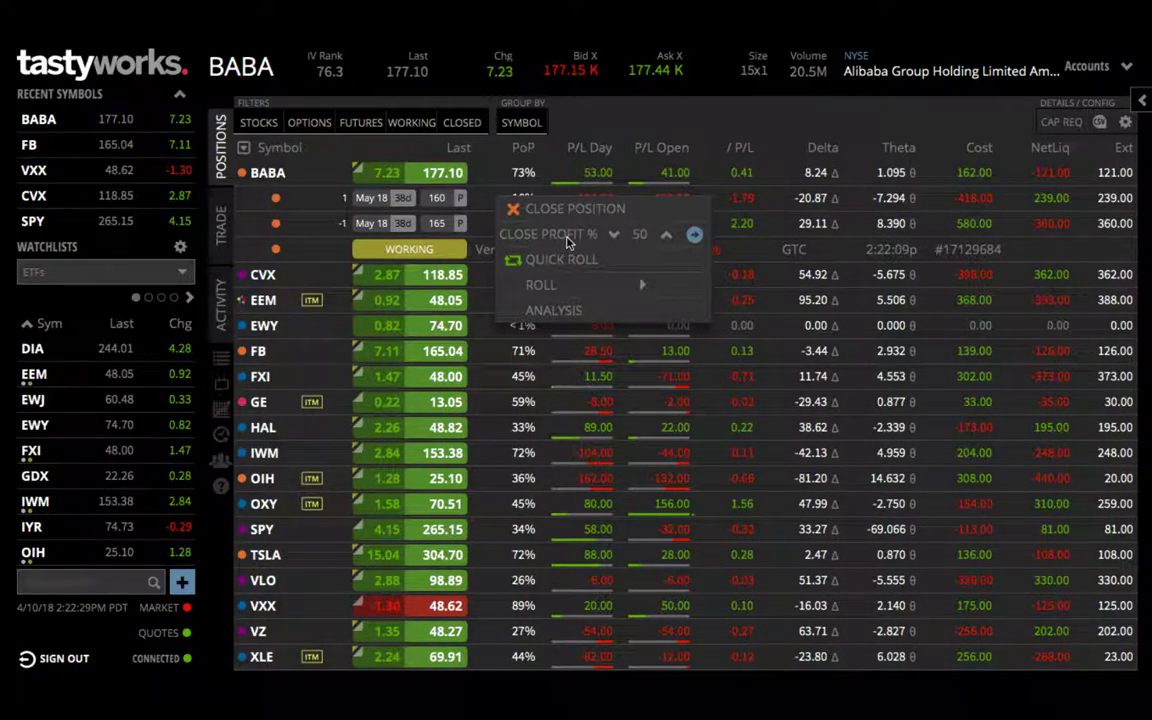
click(567, 177)
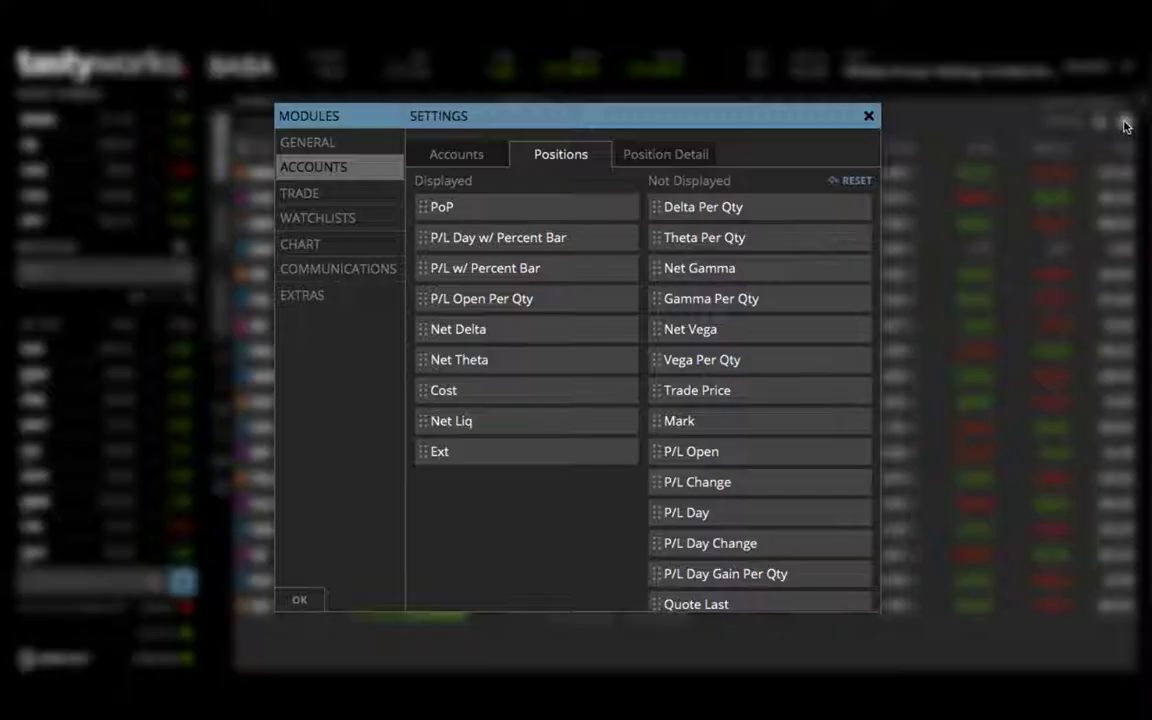
click(1125, 121)
scroll(716, 474, down, 3)
scroll(716, 474, down, 1)
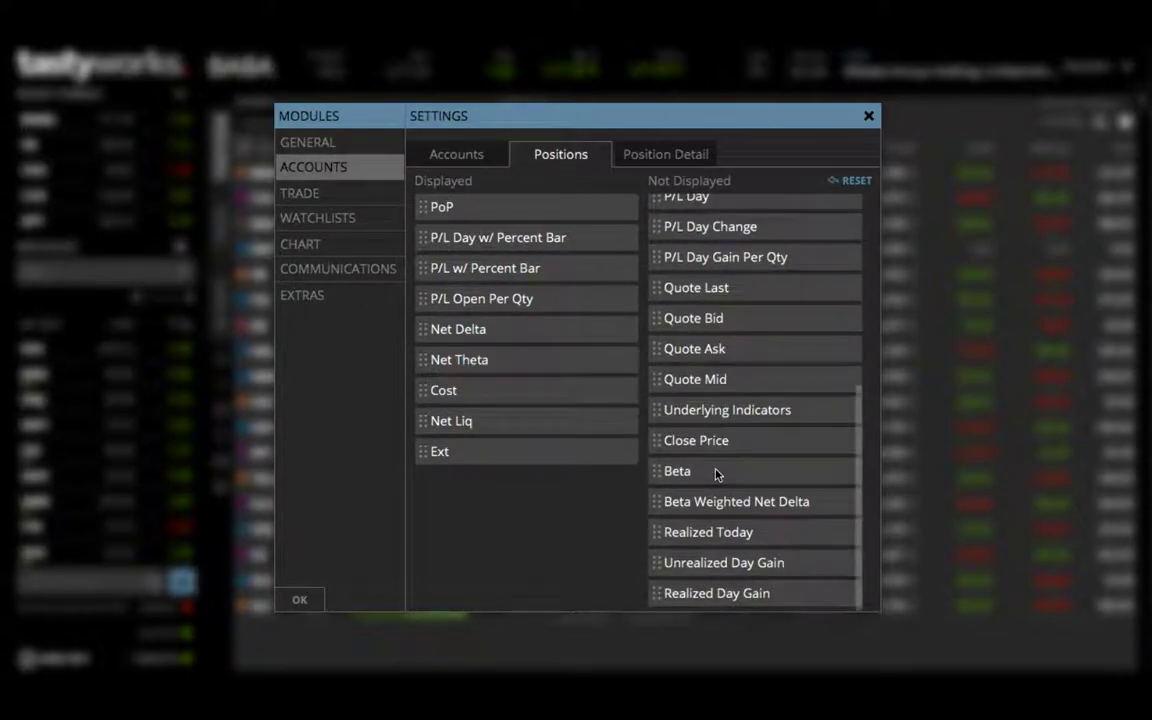
drag(520, 397, 743, 389)
scroll(743, 390, up, 5)
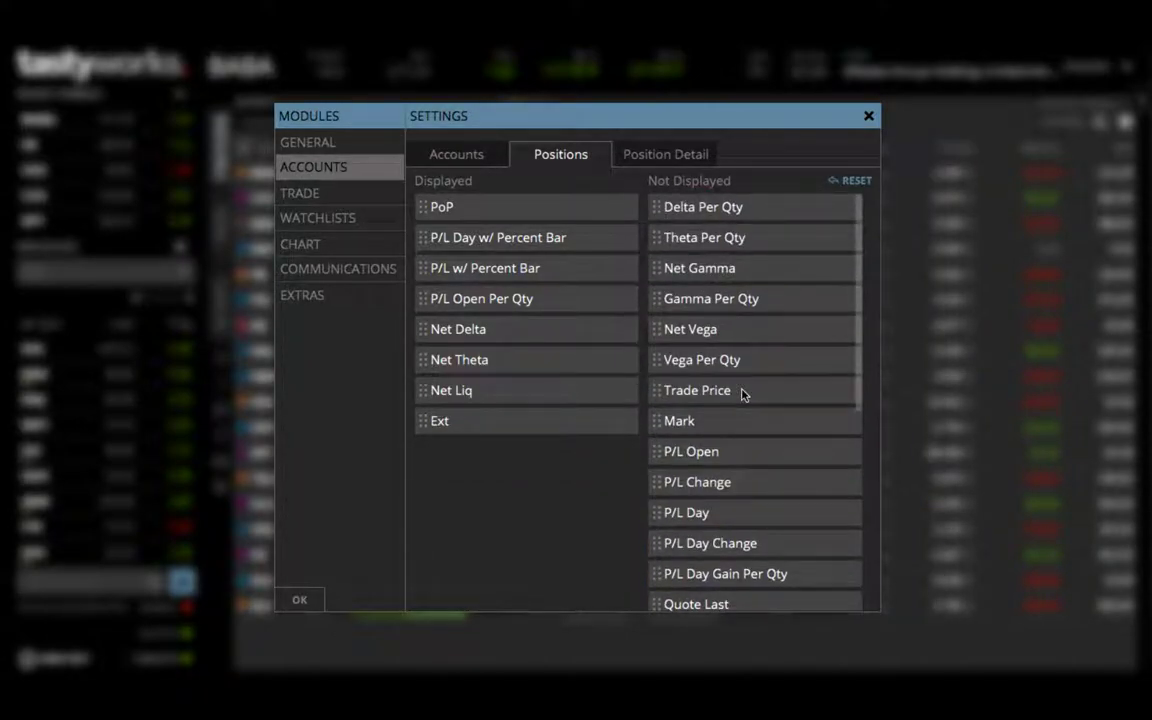
scroll(743, 393, down, 5)
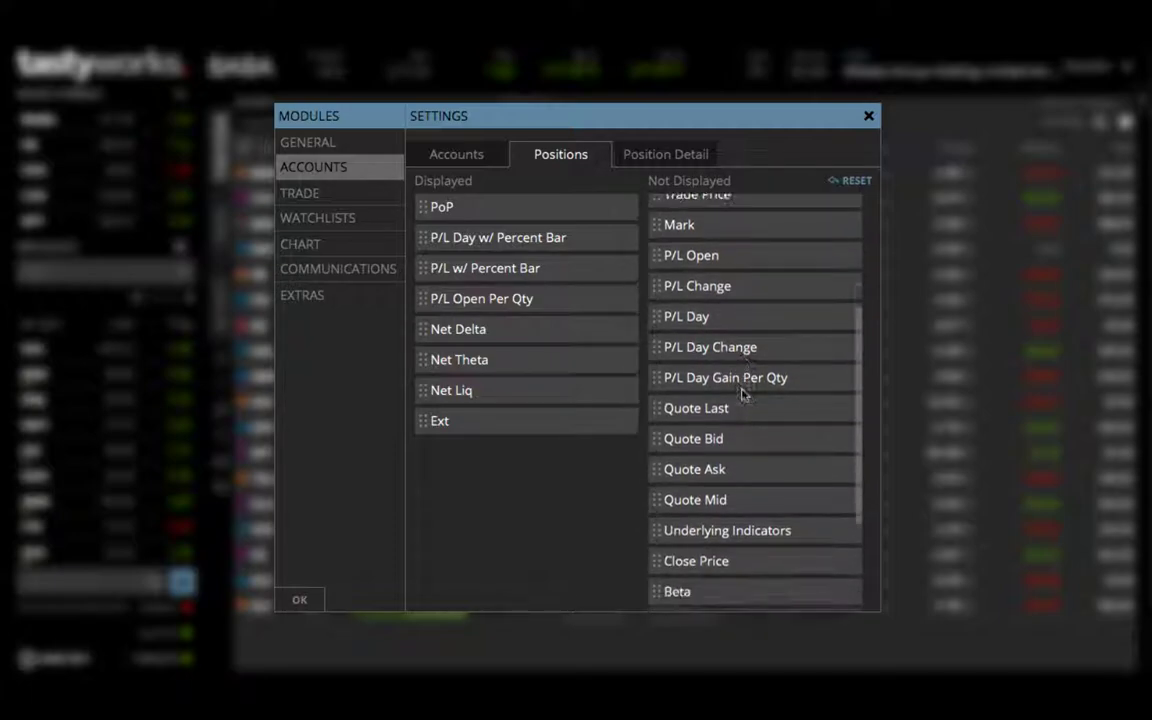
double_click(743, 393)
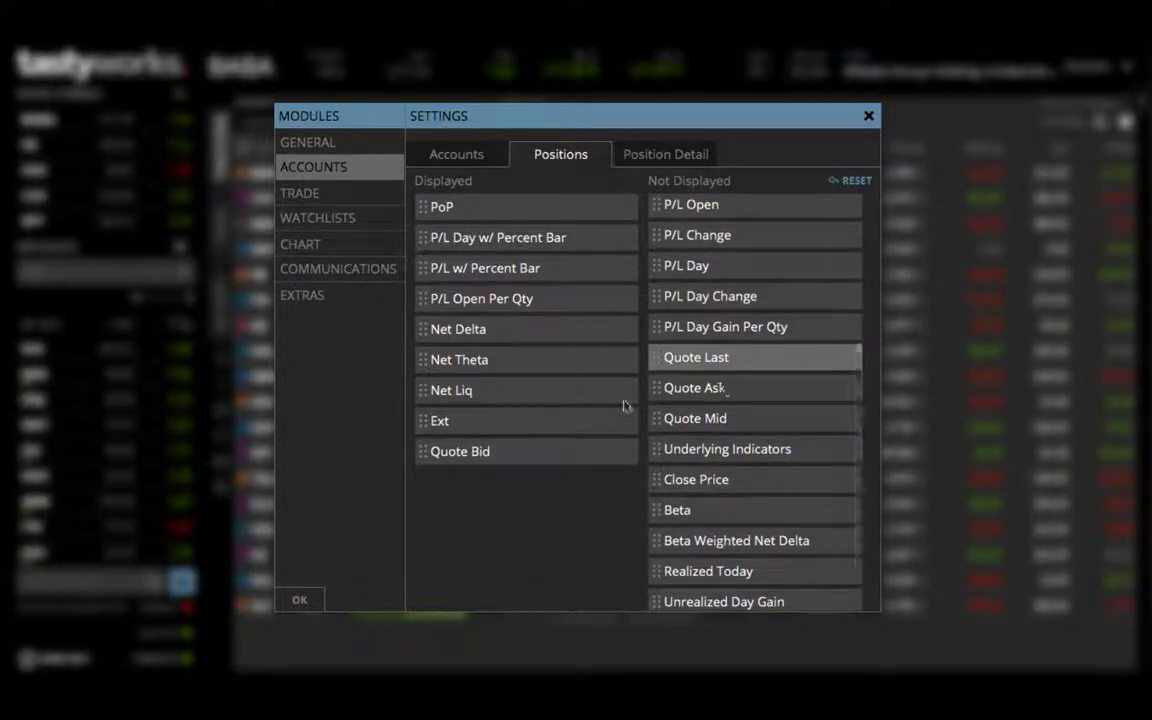
drag(494, 452, 761, 406)
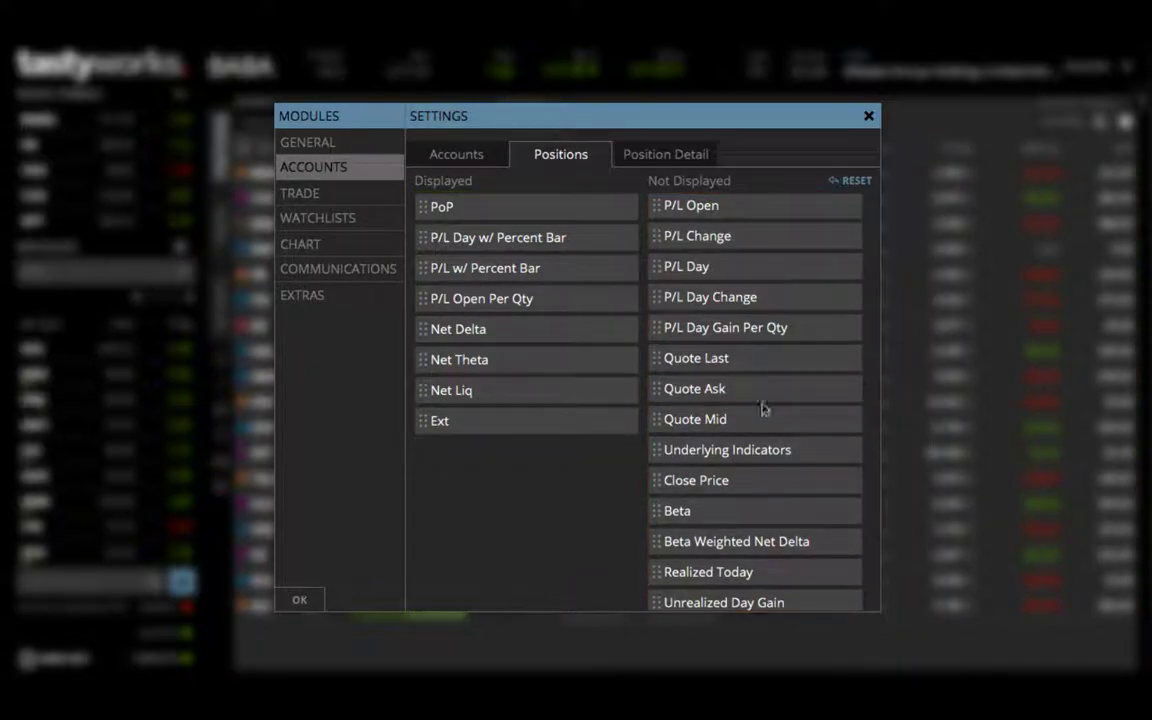
scroll(756, 465, down, 2)
drag(703, 575, 527, 501)
drag(520, 449, 532, 393)
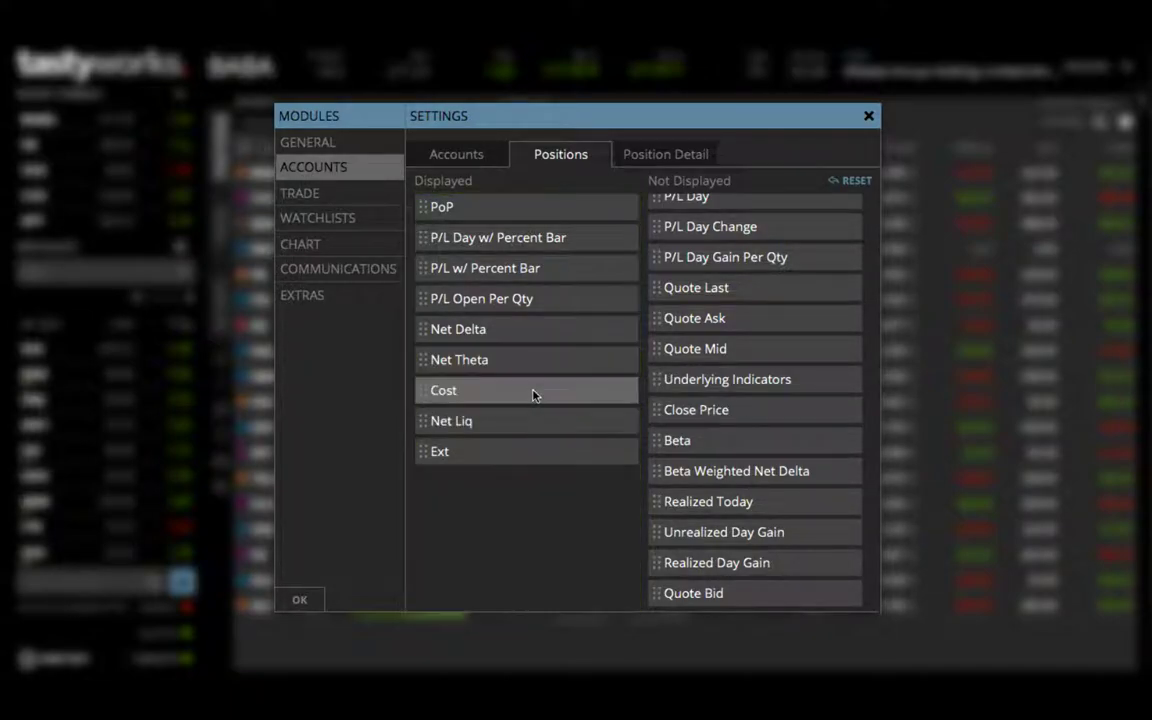
click(300, 599)
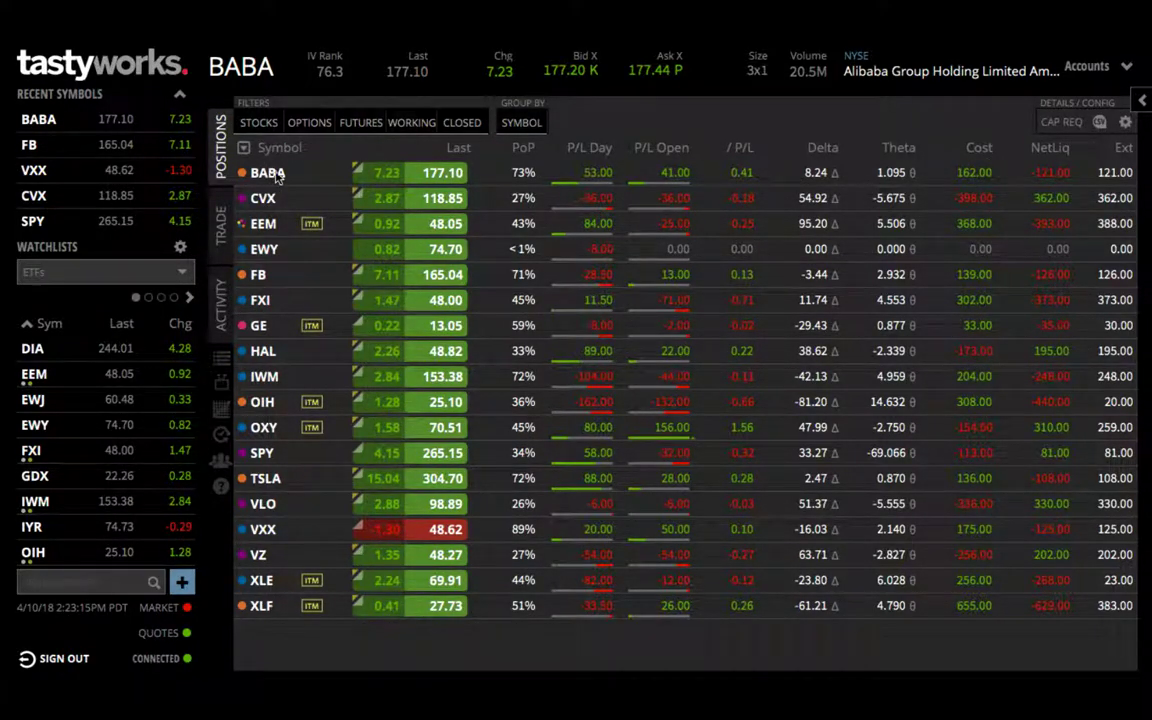
Expand the BABA row to reveal its May 18 160 and 165 put legs
click(346, 176)
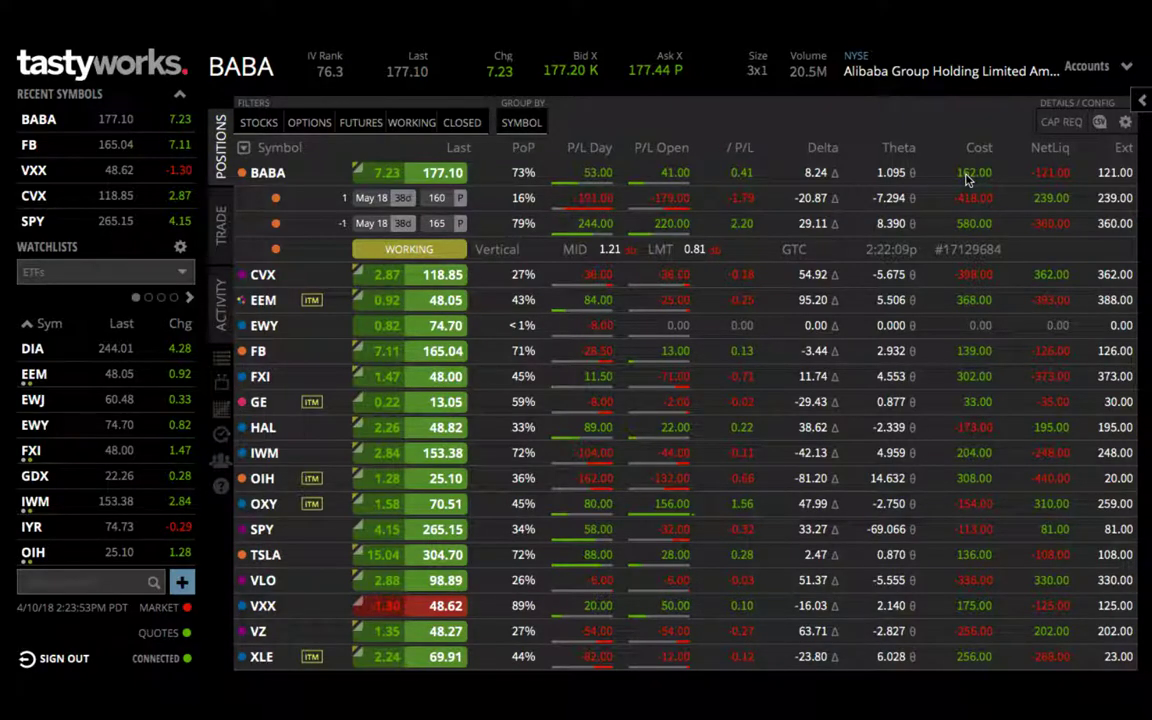
Build a BABA 160/165 put closing order at 0.81 limit, GTC, review it, then clear it
right_click(527, 228)
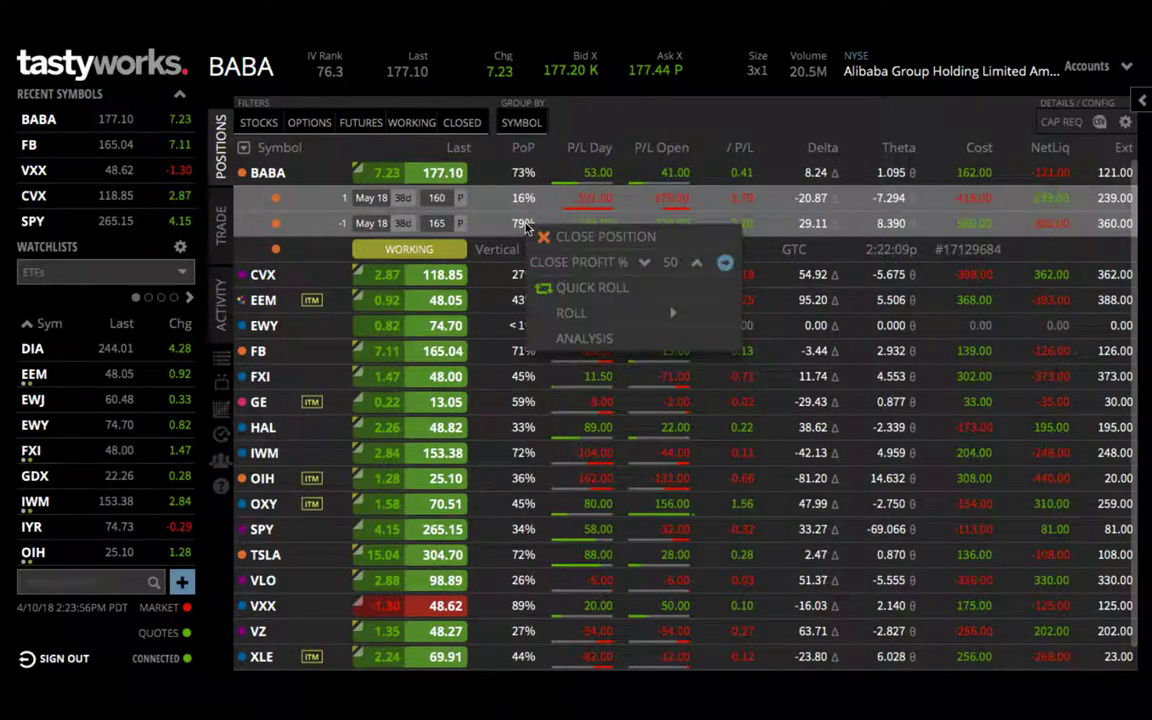
click(576, 237)
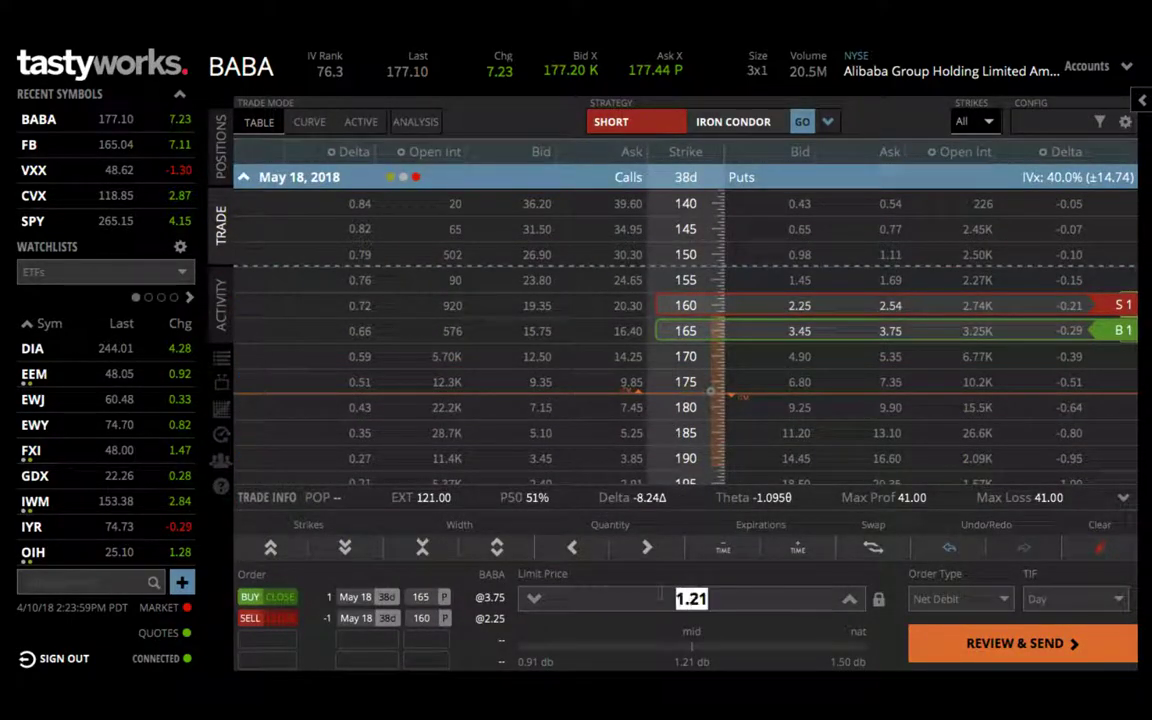
text(.81)
click(963, 599)
click(1065, 599)
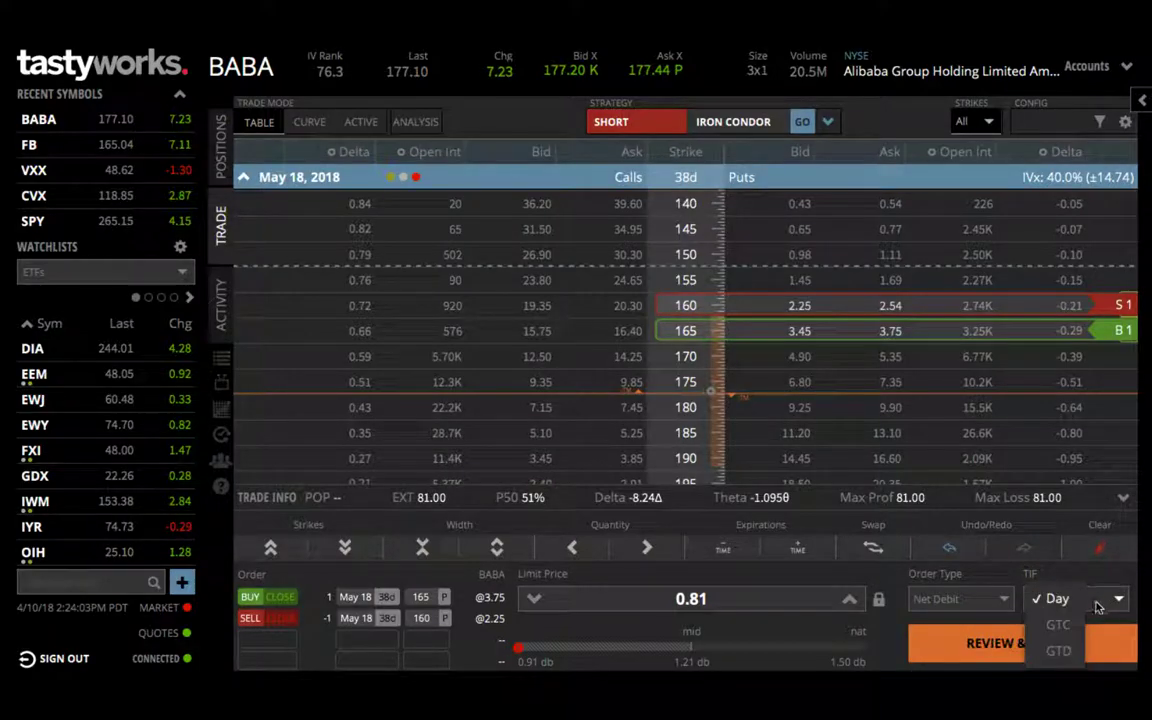
click(1058, 625)
click(1016, 645)
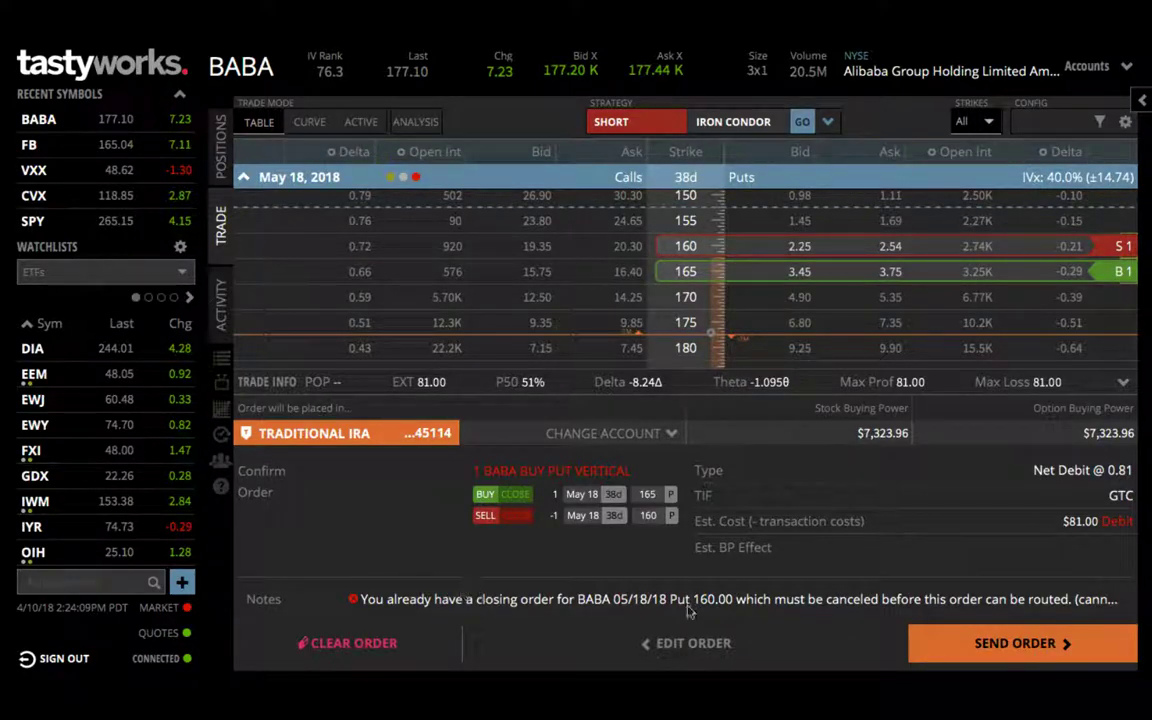
click(347, 643)
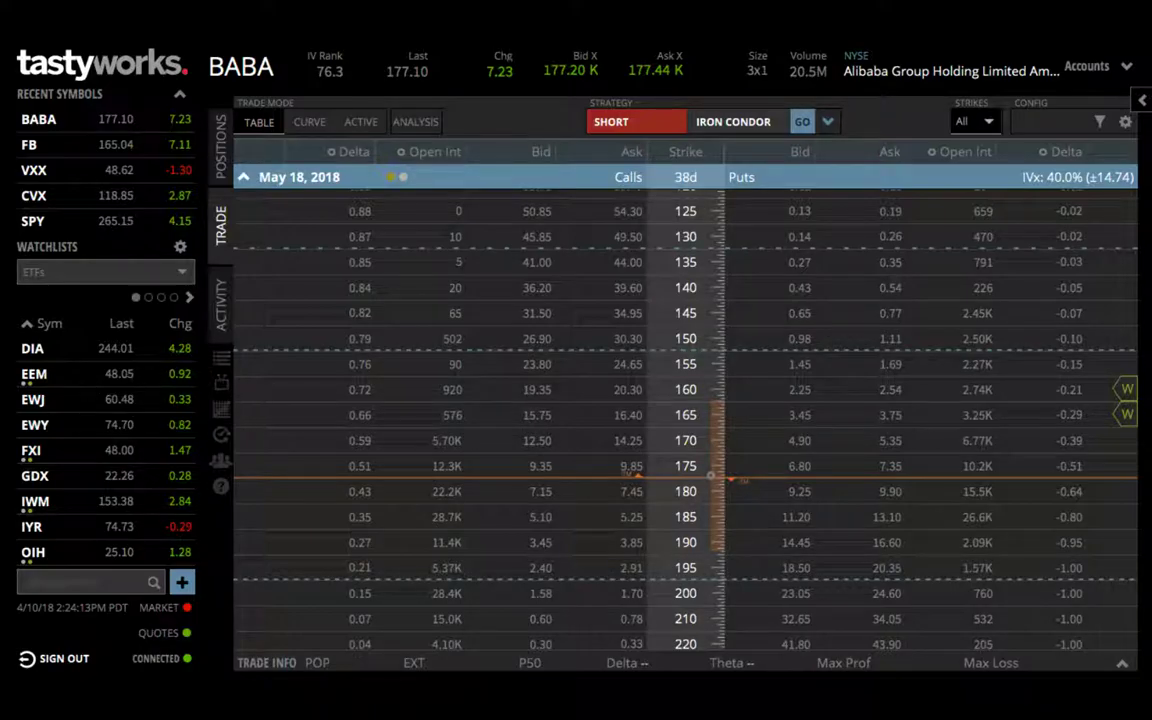